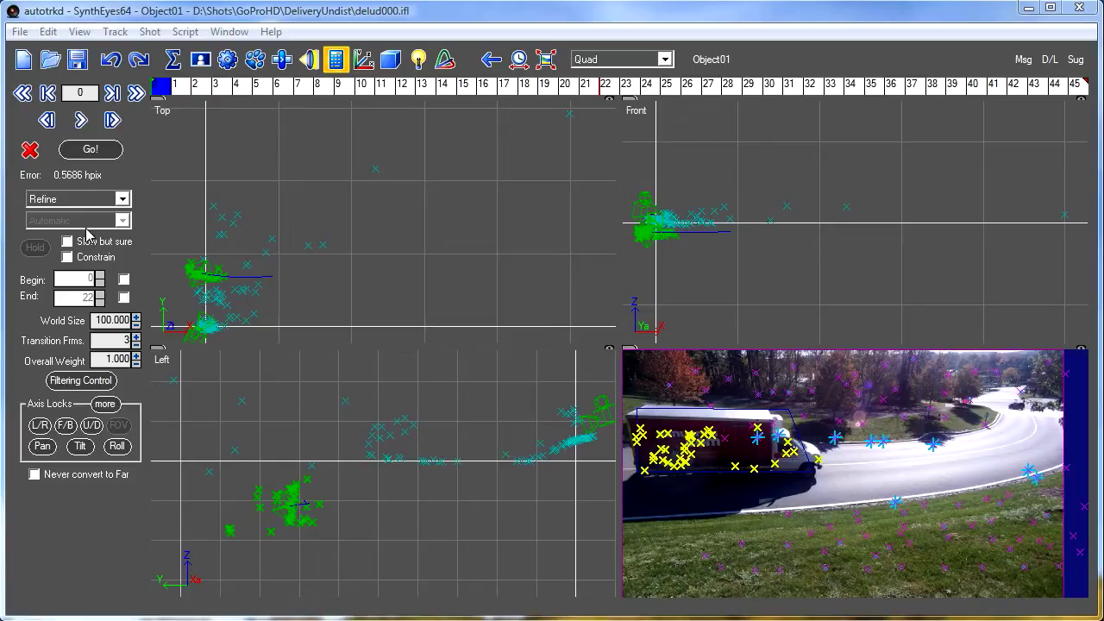
# Switch to Camera01, select the trackers along the road edges and examine how they line up with the ground plane in the Left view
pyautogui.moveTo(167, 84)
pyautogui.mouseDown()
pyautogui.moveTo(157, 84)
pyautogui.moveTo(626, 83)
pyautogui.moveTo(817, 126)
pyautogui.moveTo(1070, 137)
pyautogui.moveTo(590, 150)
pyautogui.moveTo(213, 120)
pyautogui.moveTo(747, 130)
pyautogui.moveTo(1064, 151)
pyautogui.moveTo(140, 141)
pyautogui.mouseUp()
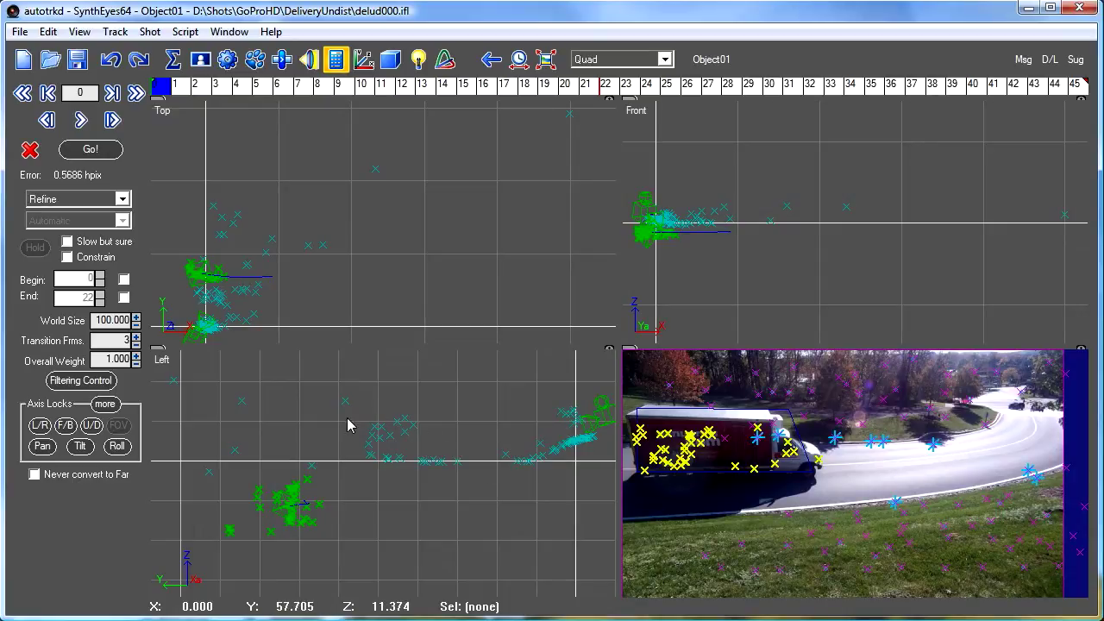
pyautogui.moveTo(862, 495)
pyautogui.mouseDown()
pyautogui.moveTo(781, 502)
pyautogui.moveTo(688, 561)
pyautogui.moveTo(968, 540)
pyautogui.moveTo(991, 483)
pyautogui.mouseUp()
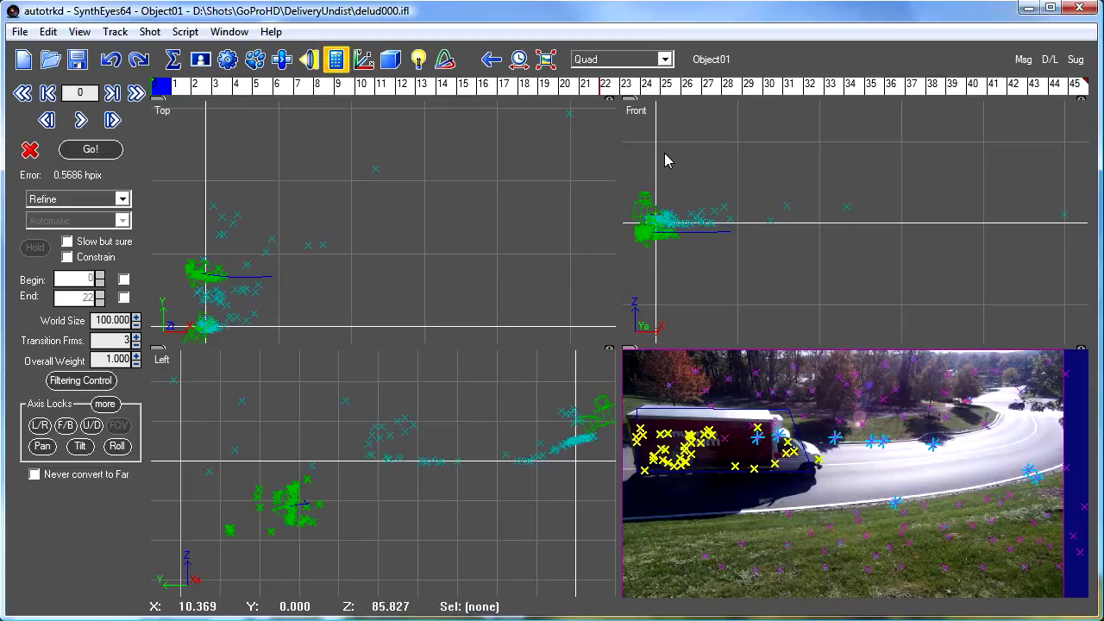
pyautogui.click(723, 67)
pyautogui.moveTo(863, 494)
pyautogui.mouseDown()
pyautogui.moveTo(724, 519)
pyautogui.moveTo(887, 571)
pyautogui.moveTo(1045, 462)
pyautogui.mouseUp()
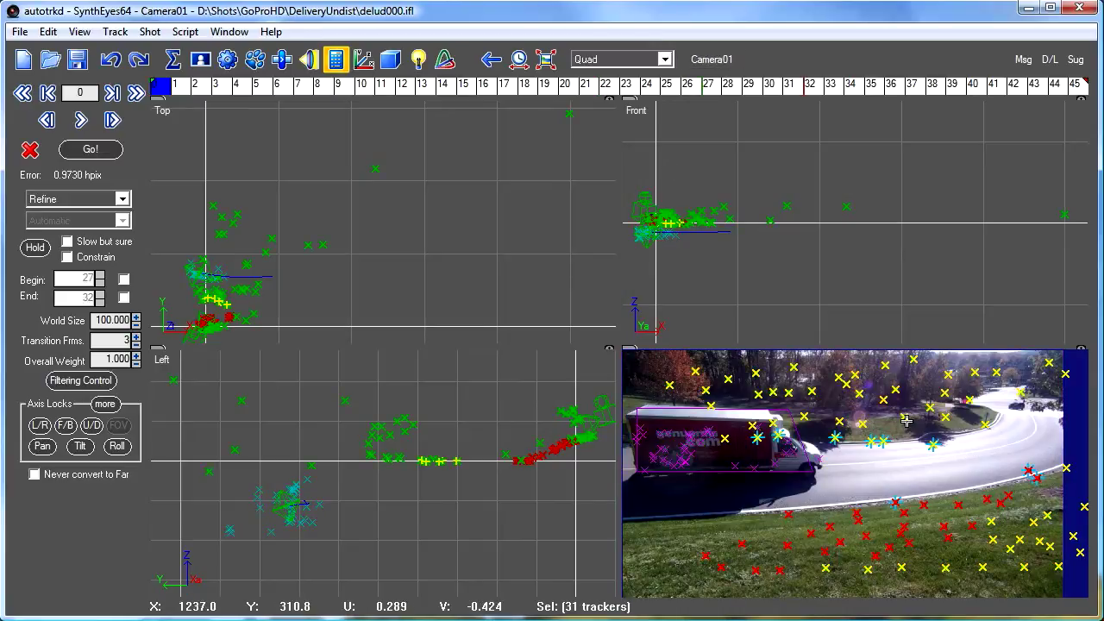
pyautogui.moveTo(884, 435)
pyautogui.mouseDown()
pyautogui.moveTo(798, 505)
pyautogui.moveTo(1057, 466)
pyautogui.moveTo(921, 434)
pyautogui.mouseUp()
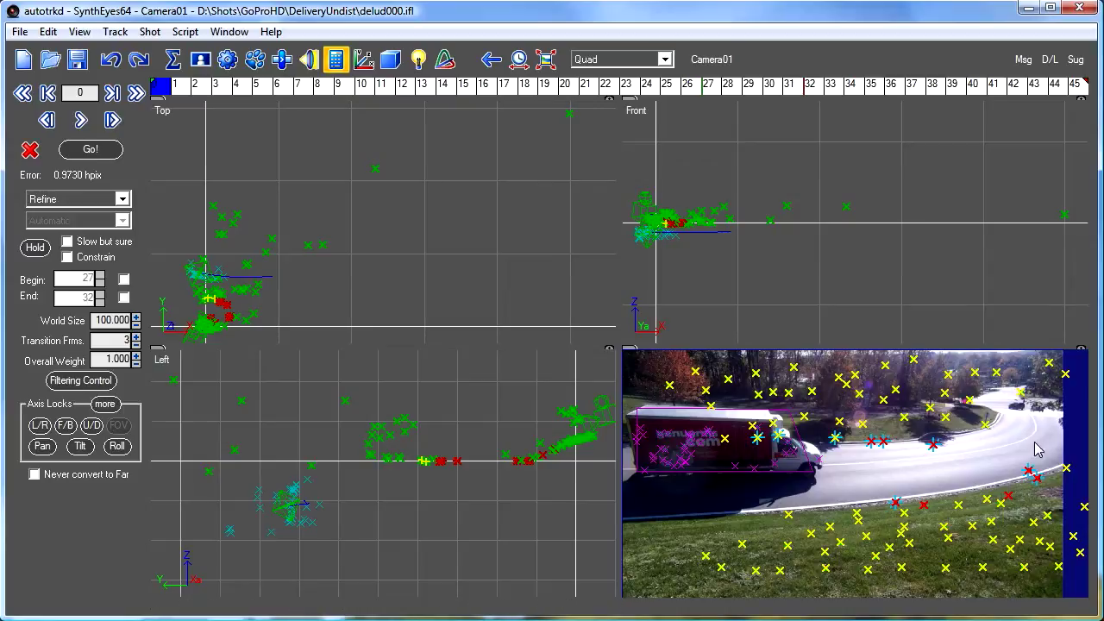
pyautogui.scroll(3, 478, 459)
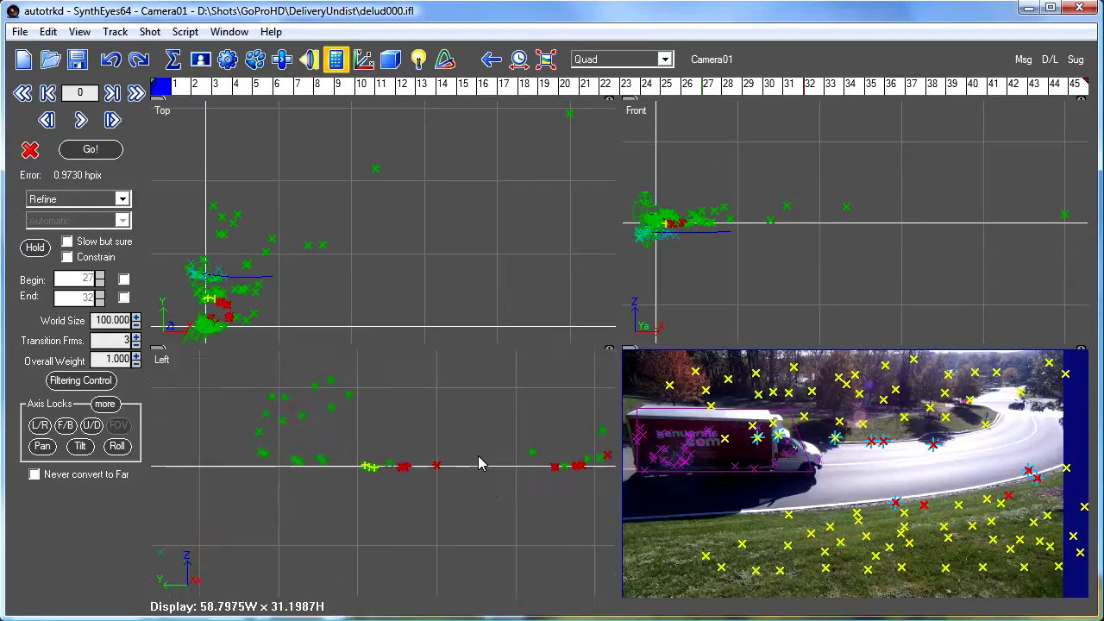
pyautogui.scroll(-3, 477, 459)
pyautogui.scroll(2, 481, 466)
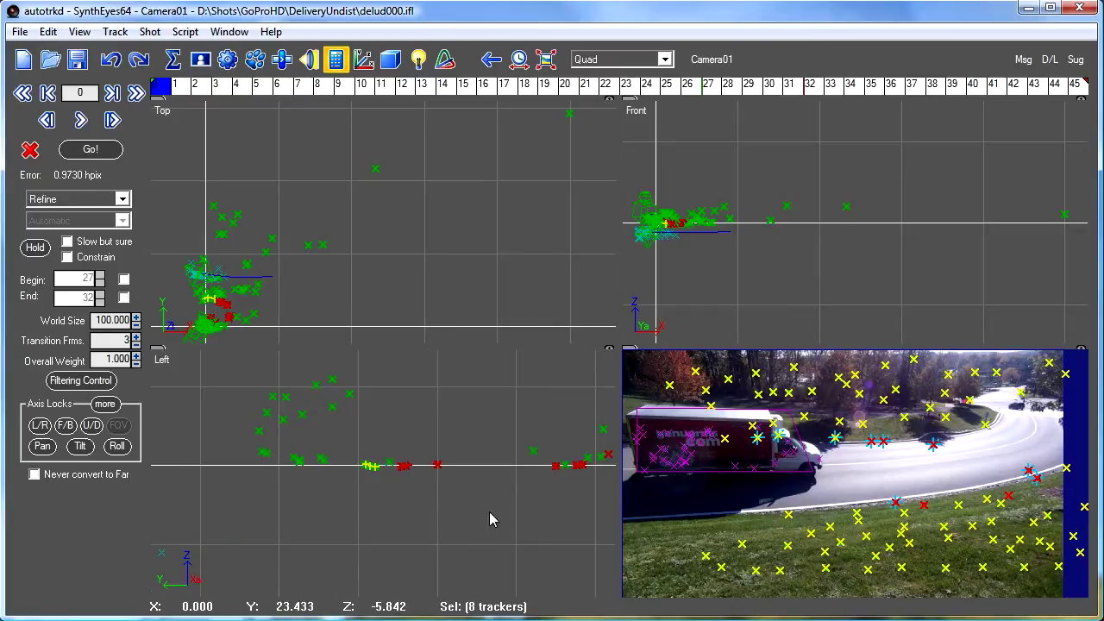
pyautogui.scroll(-3, 494, 518)
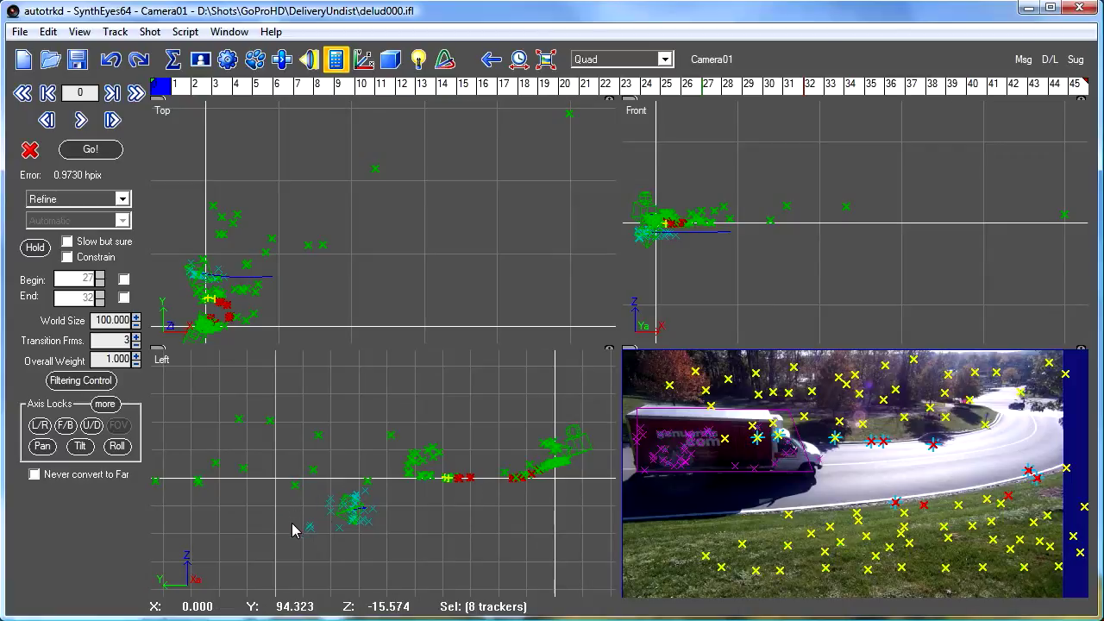
# Switch to Object01, select the truck's trackers and scrub through the shot to examine the truck's motion path in each view
pyautogui.click(711, 59)
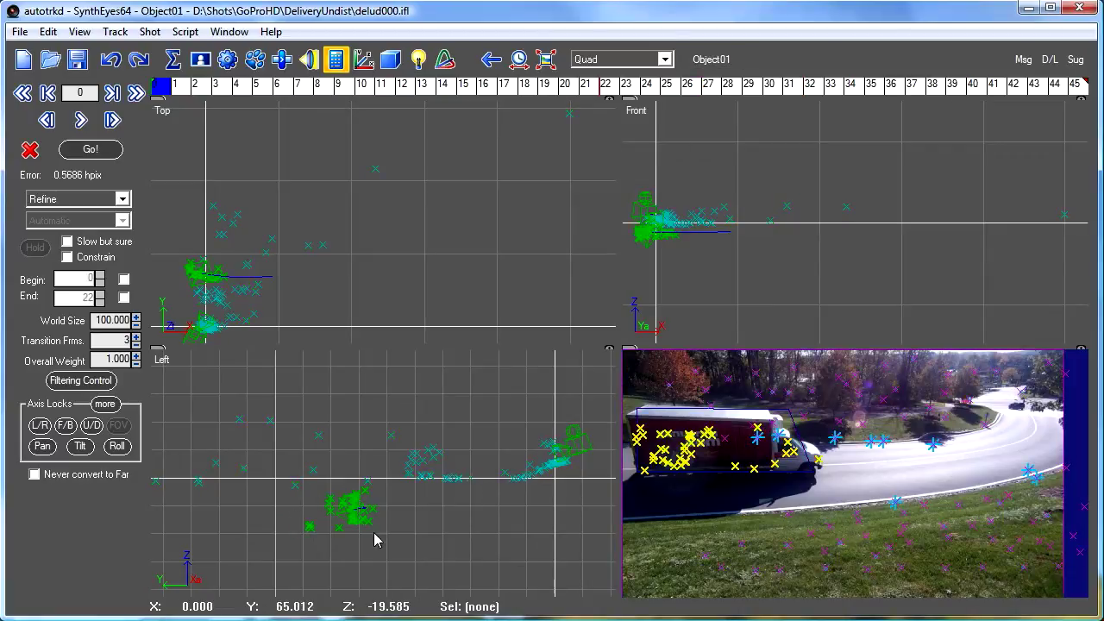
pyautogui.moveTo(393, 521)
pyautogui.mouseDown()
pyautogui.moveTo(309, 494)
pyautogui.moveTo(321, 547)
pyautogui.moveTo(399, 559)
pyautogui.mouseUp()
pyautogui.moveTo(366, 84); pyautogui.dragTo(152, 122)
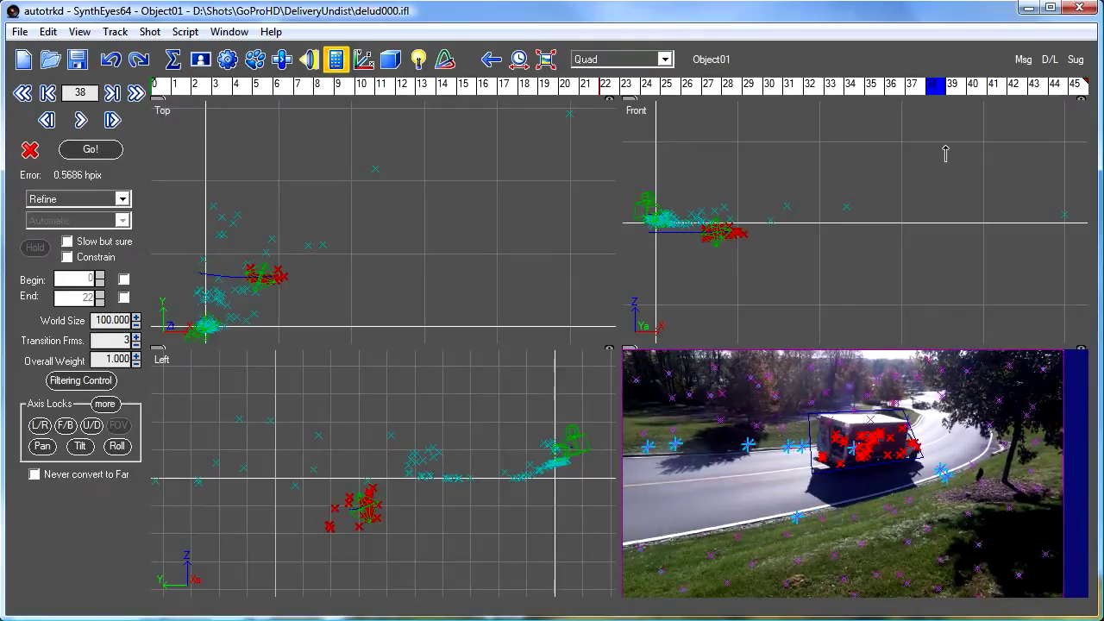
pyautogui.moveTo(946, 147); pyautogui.dragTo(314, 122)
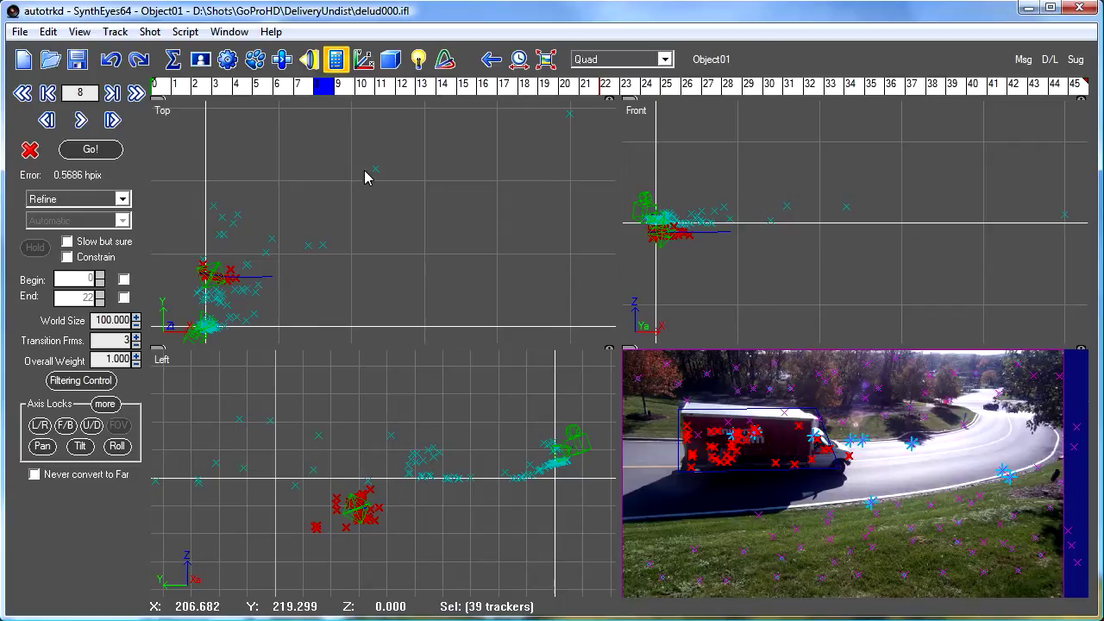
# At frame 34, define and apply Object01's coordinate system: origin on the rear bumper tracker, left-right axis on the near rear-corner tracker, XY plane on Tracker159
pyautogui.moveTo(556, 91)
pyautogui.mouseDown()
pyautogui.moveTo(912, 89)
pyautogui.moveTo(856, 101)
pyautogui.moveTo(767, 95)
pyautogui.moveTo(850, 95)
pyautogui.moveTo(842, 105)
pyautogui.mouseUp()
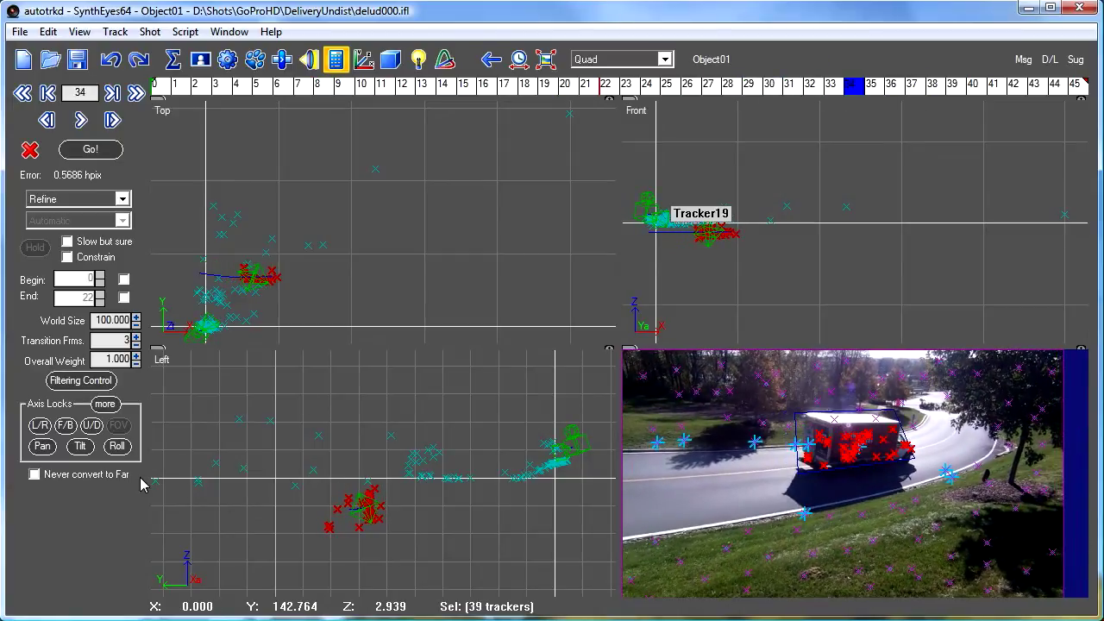
pyautogui.click(366, 65)
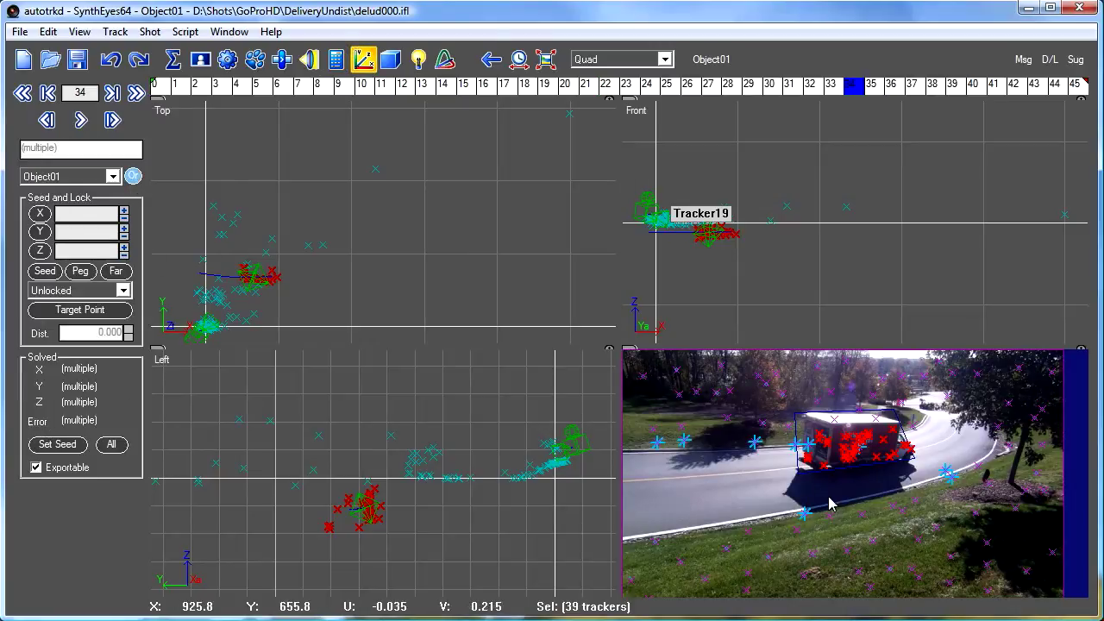
pyautogui.scroll(3, 803, 459)
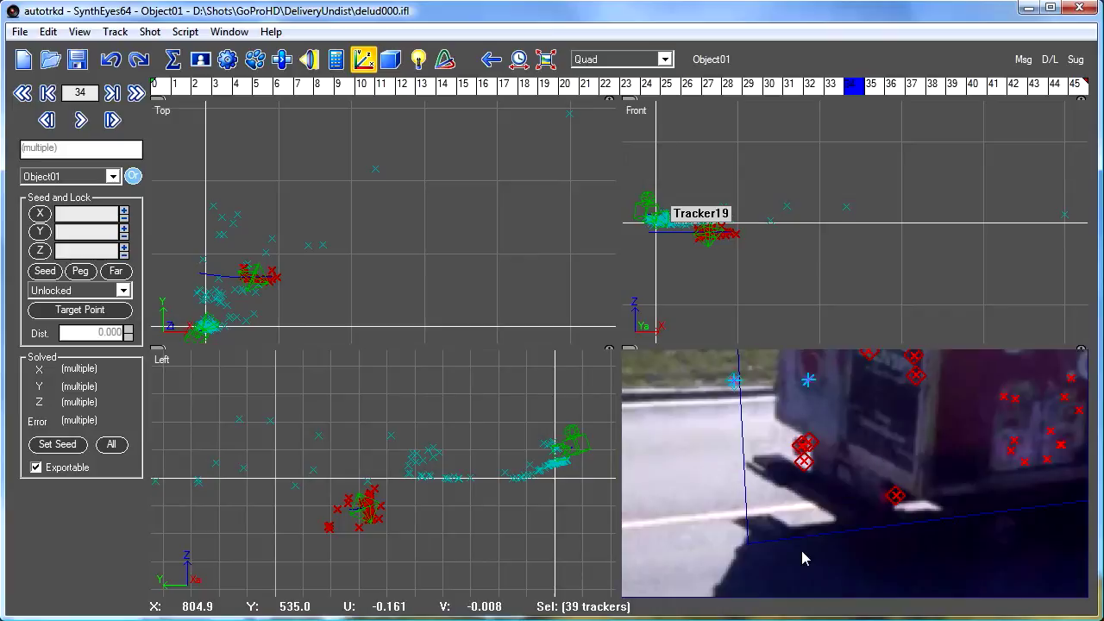
pyautogui.click(795, 445)
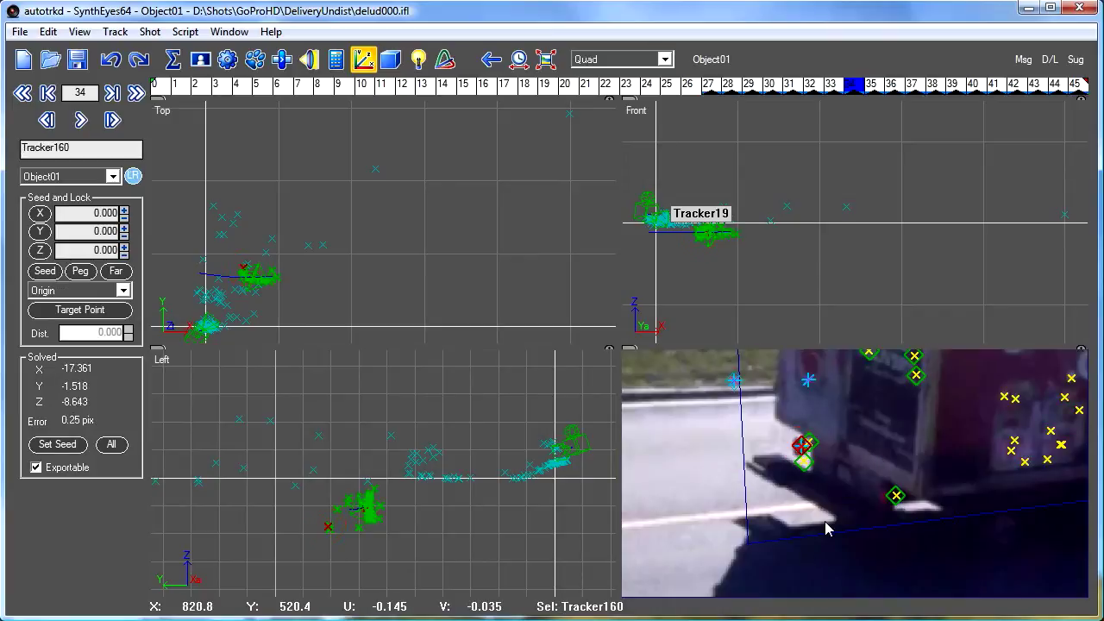
pyautogui.click(897, 496)
pyautogui.scroll(-3, 897, 496)
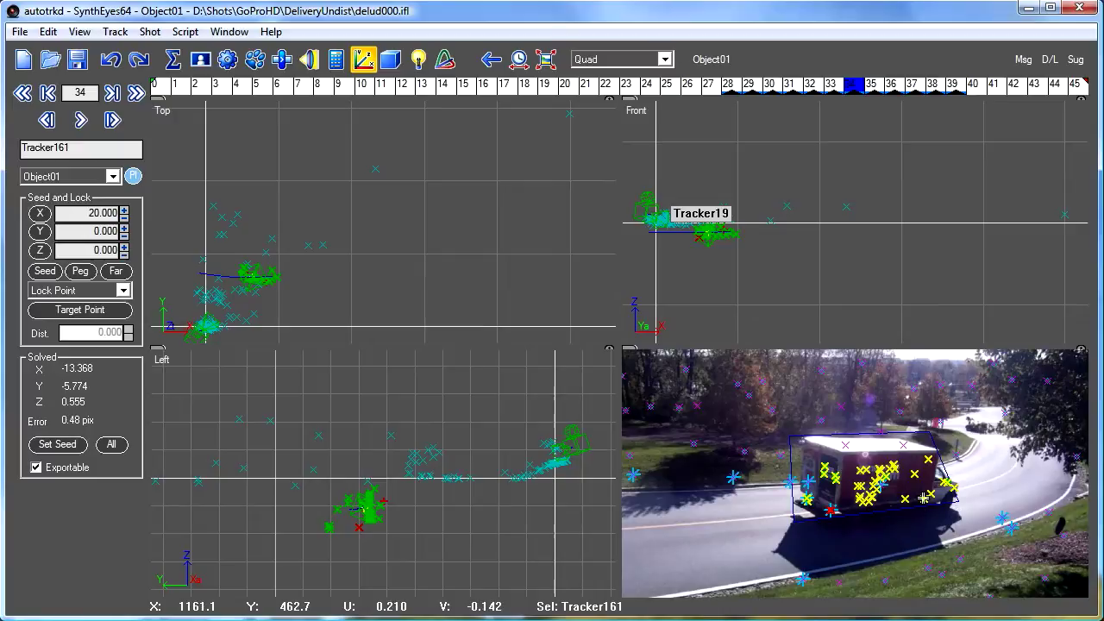
pyautogui.click(924, 498)
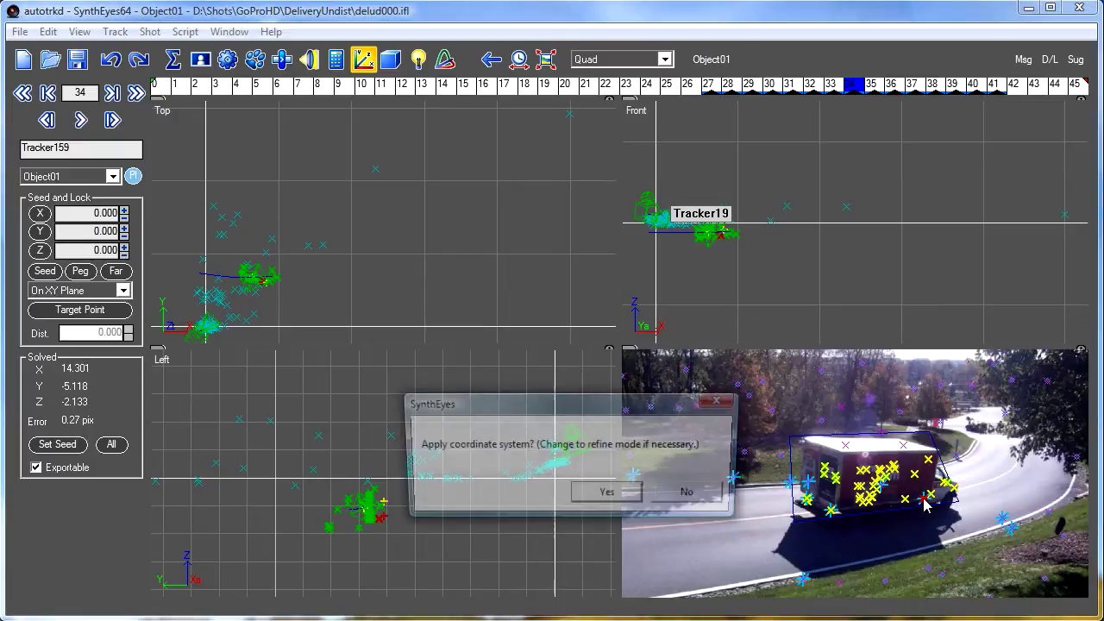
pyautogui.click(609, 499)
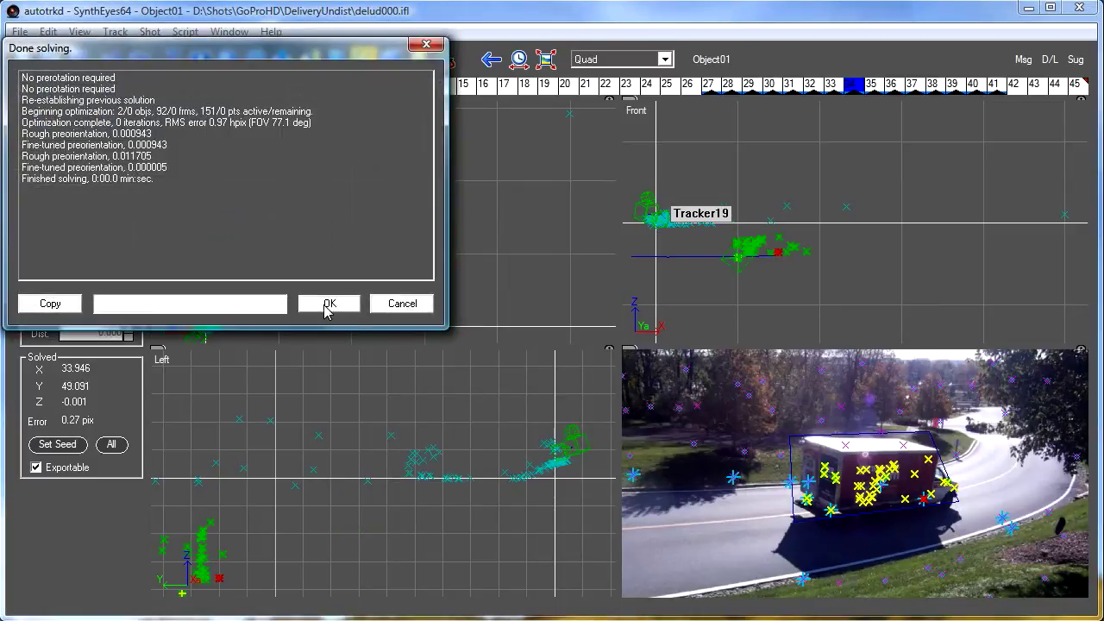
pyautogui.click(329, 304)
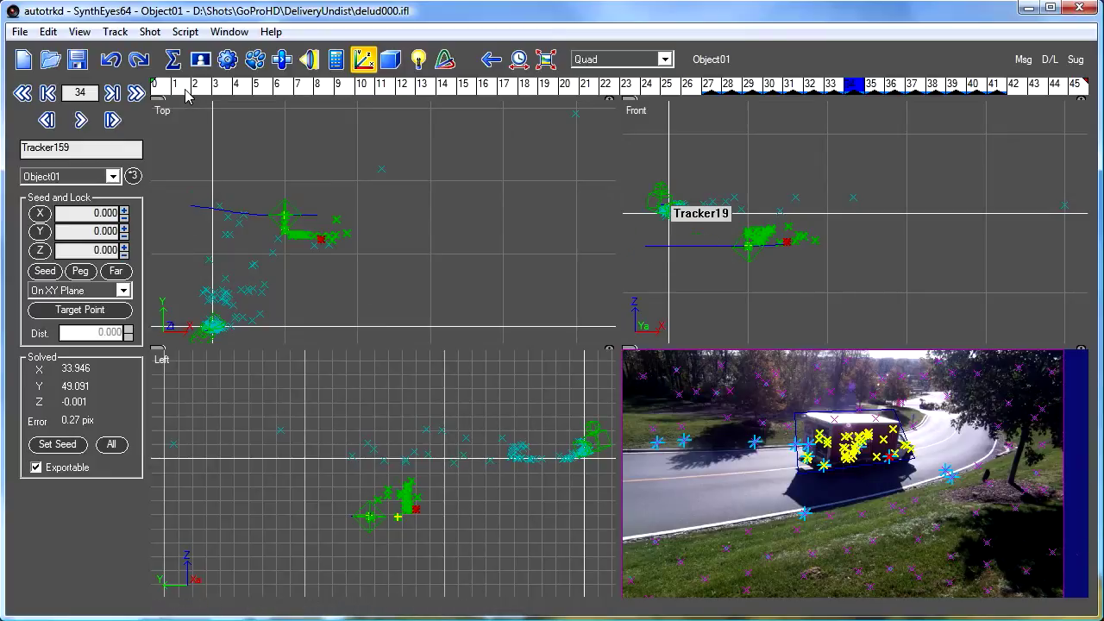
pyautogui.click(152, 84)
pyautogui.moveTo(149, 85); pyautogui.dragTo(106, 131)
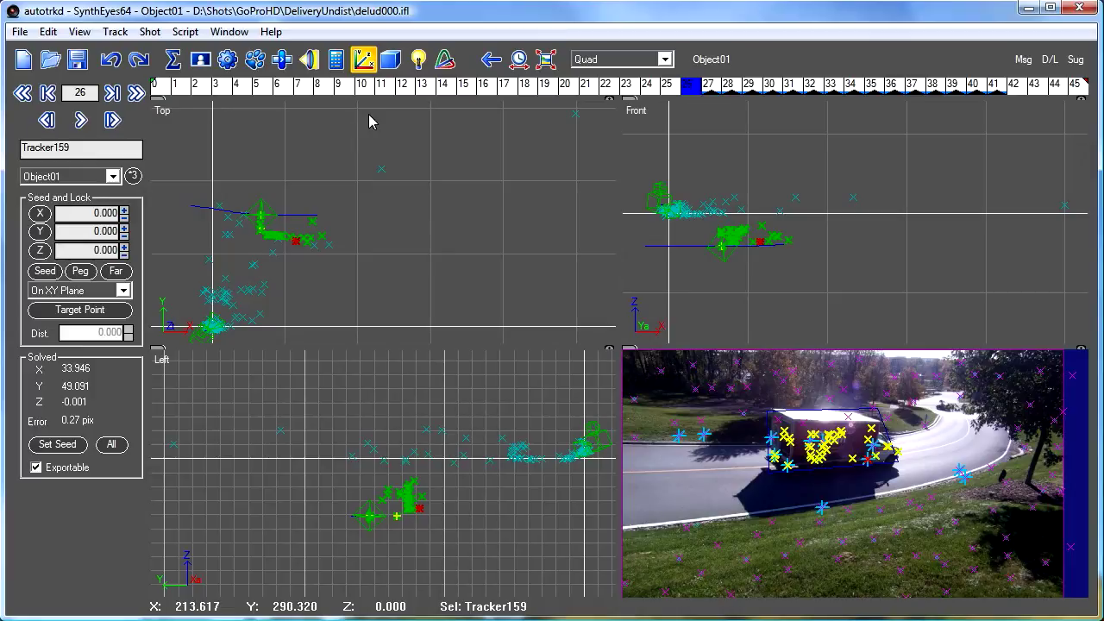
# Enable whole-path editing for Object01 and activate the scaling tool
pyautogui.click(390, 62)
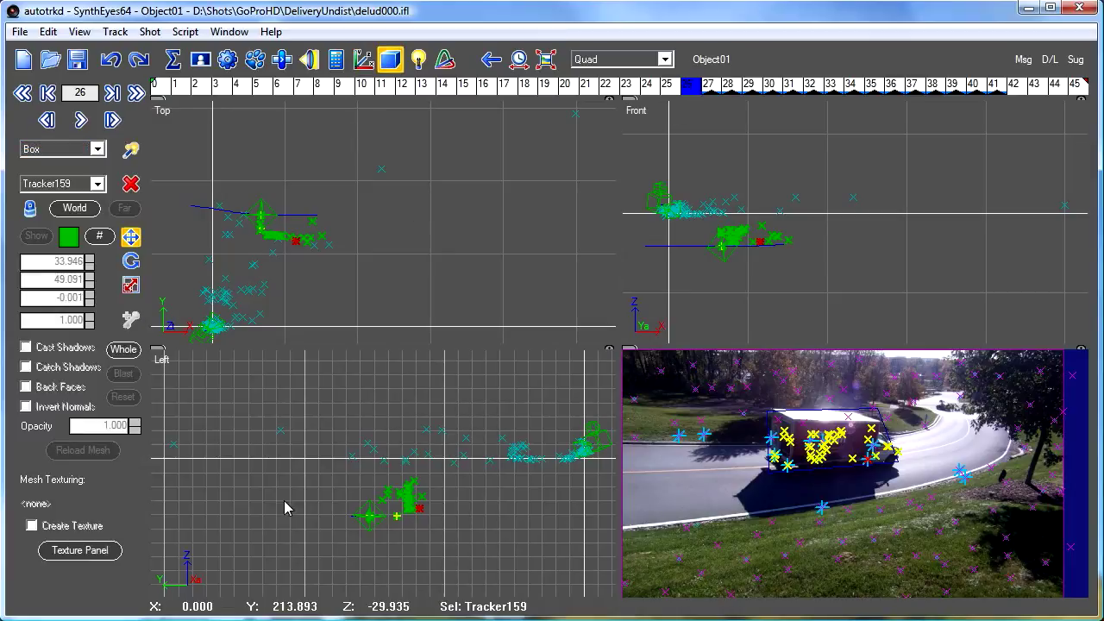
pyautogui.click(124, 350)
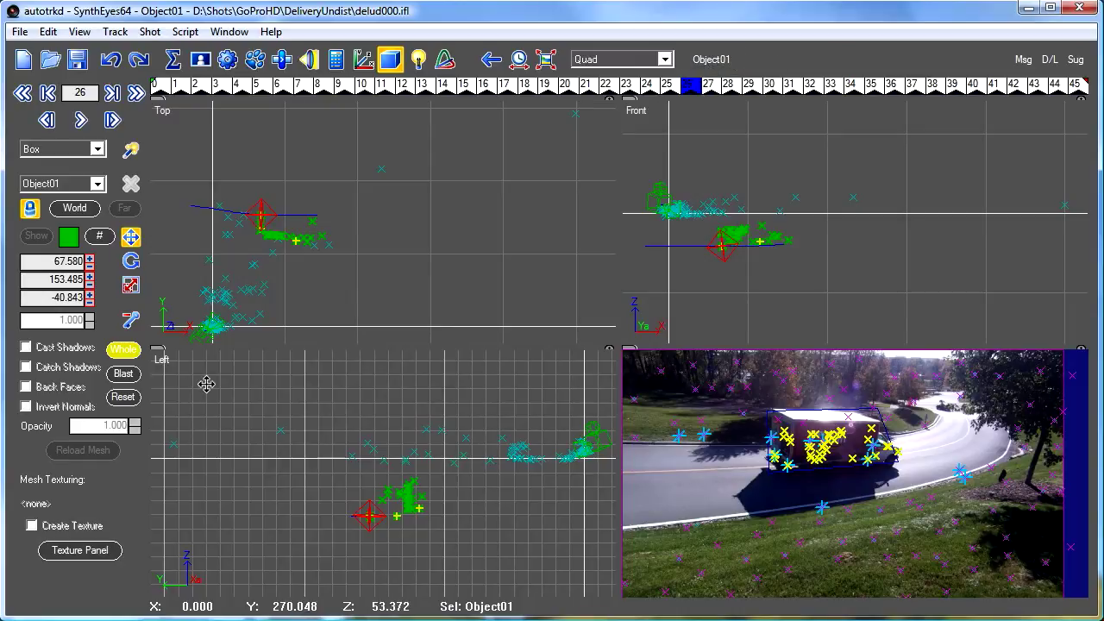
pyautogui.click(130, 285)
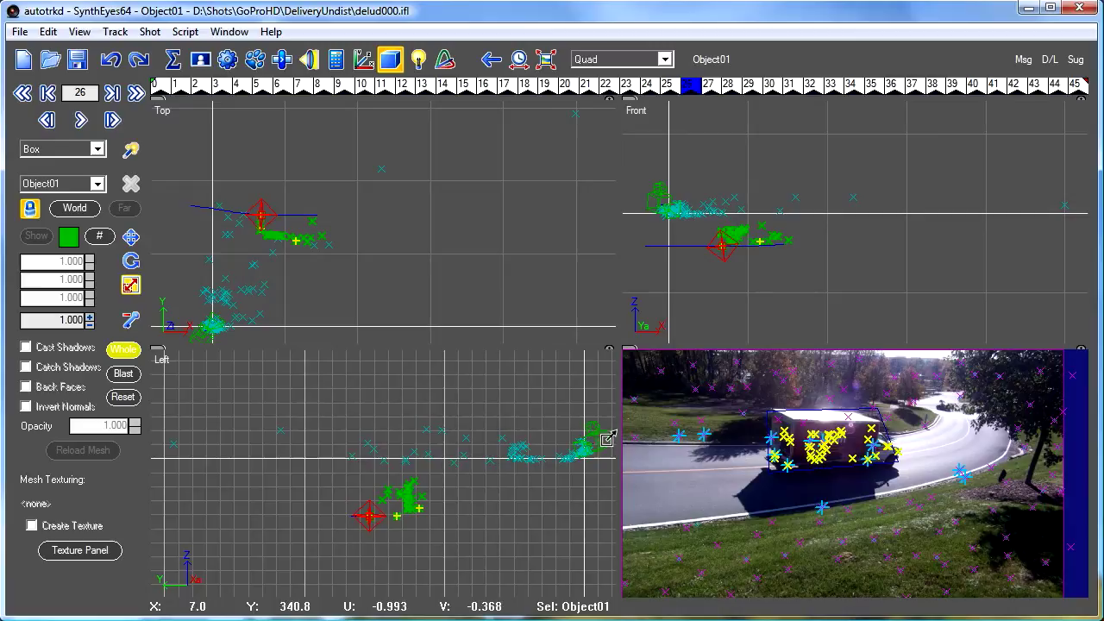
pyautogui.scroll(1, 592, 444)
pyautogui.scroll(-3, 592, 445)
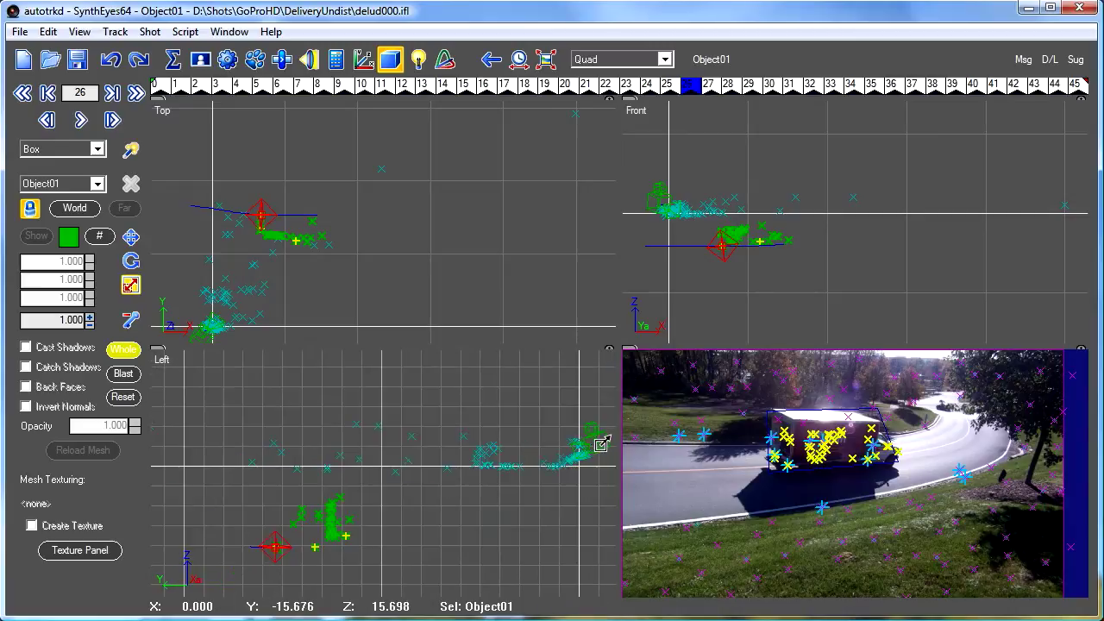
pyautogui.scroll(4, 599, 442)
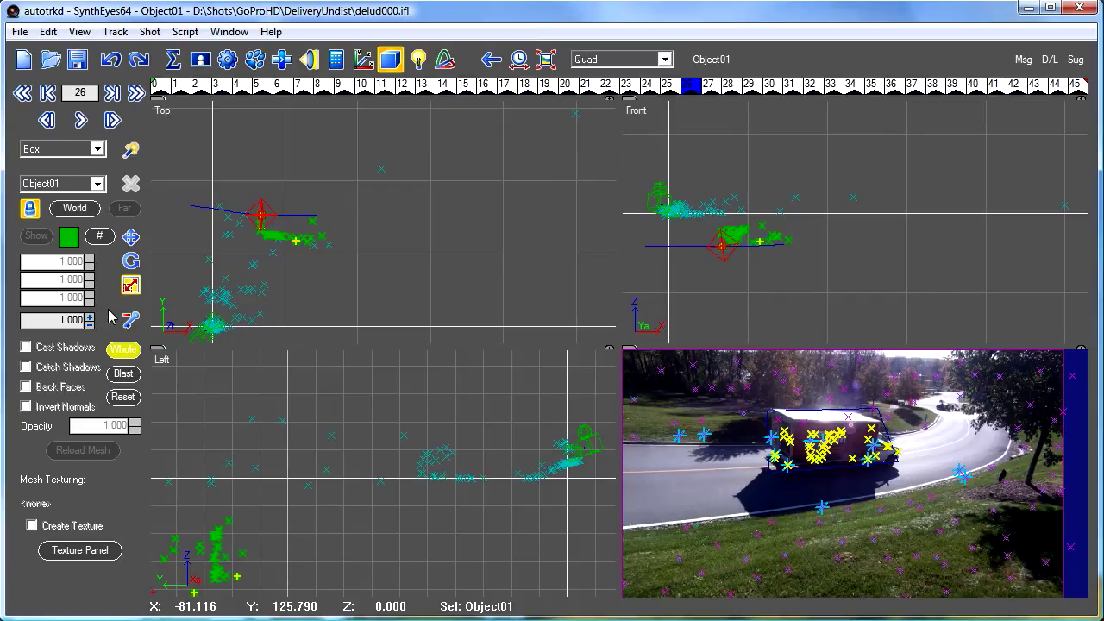
# Scale Object01's whole path uniformly down toward the camera until the base of the truck sits just above the ground plane
pyautogui.moveTo(90, 320)
pyautogui.mouseDown()
pyautogui.moveTo(90, 302)
pyautogui.moveTo(90, 343)
pyautogui.moveTo(90, 306)
pyautogui.moveTo(90, 331)
pyautogui.moveTo(90, 321)
pyautogui.mouseUp()
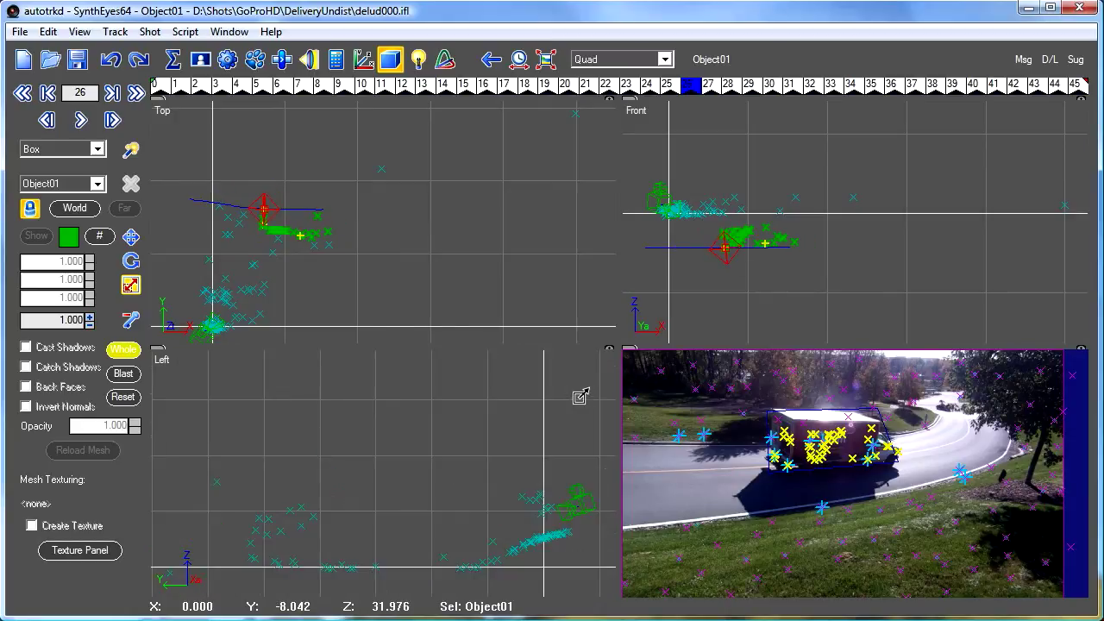
pyautogui.scroll(-3, 580, 397)
pyautogui.moveTo(520, 399); pyautogui.dragTo(470, 381, button='middle')
pyautogui.moveTo(359, 184); pyautogui.dragTo(520, 129, button='middle')
pyautogui.moveTo(708, 281); pyautogui.dragTo(912, 247, button='middle')
pyautogui.moveTo(90, 319); pyautogui.dragTo(90, 283)
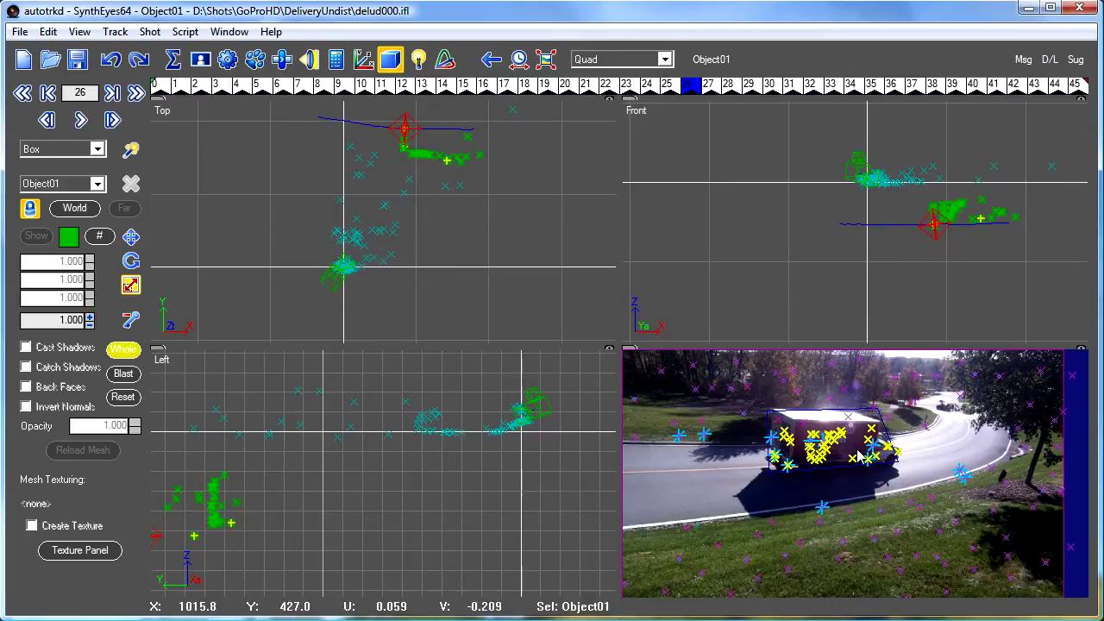
pyautogui.moveTo(397, 264); pyautogui.dragTo(337, 331, button='middle')
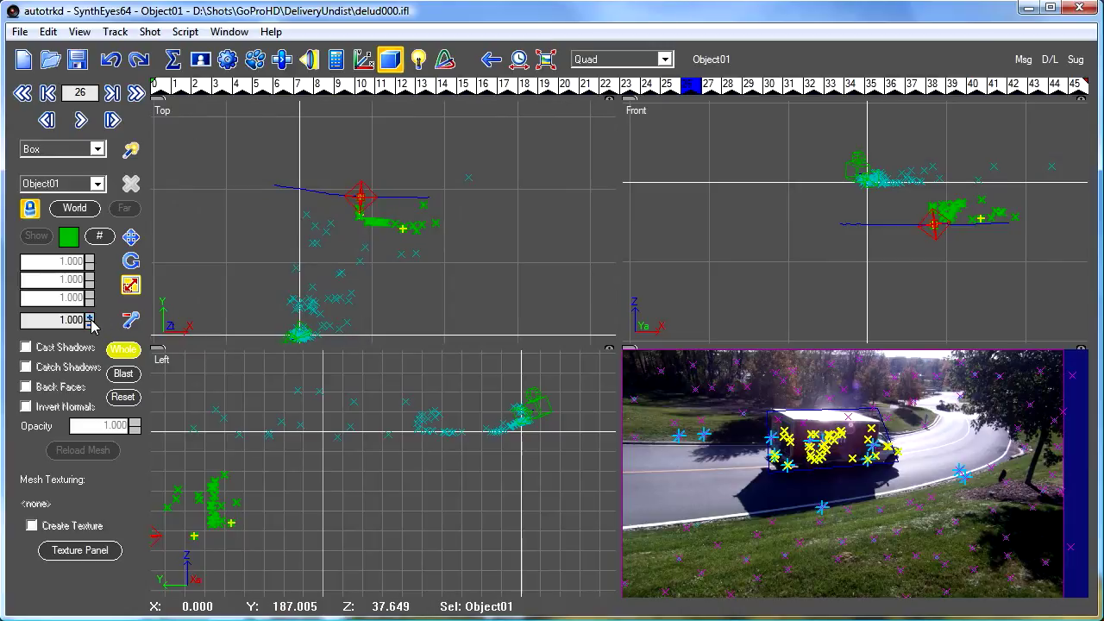
pyautogui.moveTo(90, 320)
pyautogui.mouseDown()
pyautogui.moveTo(90, 353)
pyautogui.moveTo(89, 300)
pyautogui.moveTo(90, 337)
pyautogui.moveTo(89, 317)
pyautogui.mouseUp()
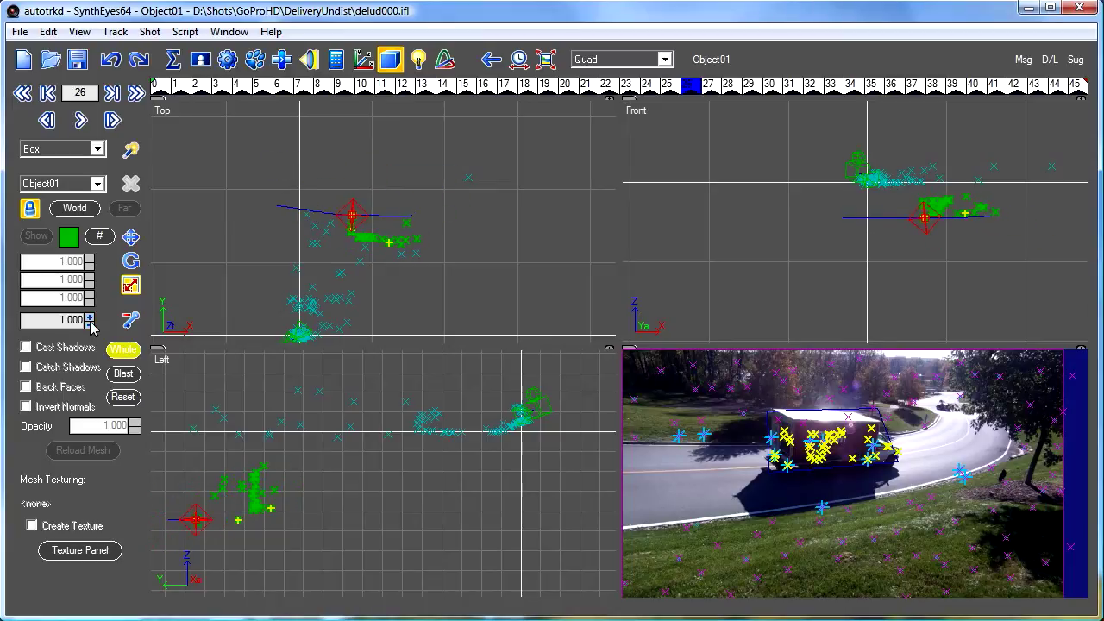
pyautogui.scroll(2, 502, 400)
pyautogui.scroll(2, 502, 400)
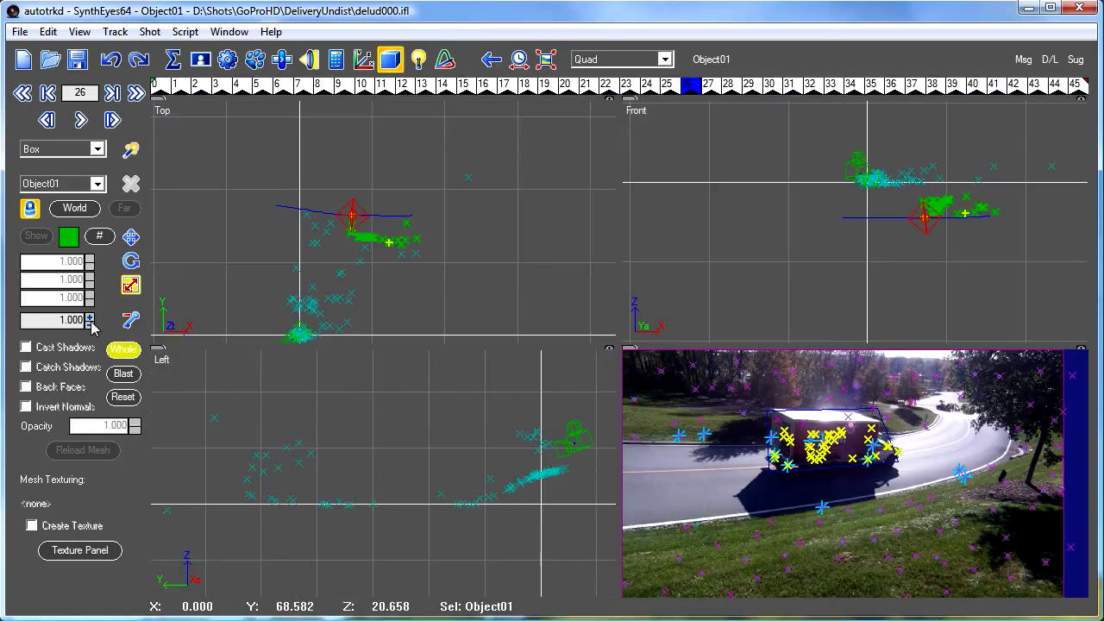
pyautogui.moveTo(90, 320); pyautogui.dragTo(89, 377)
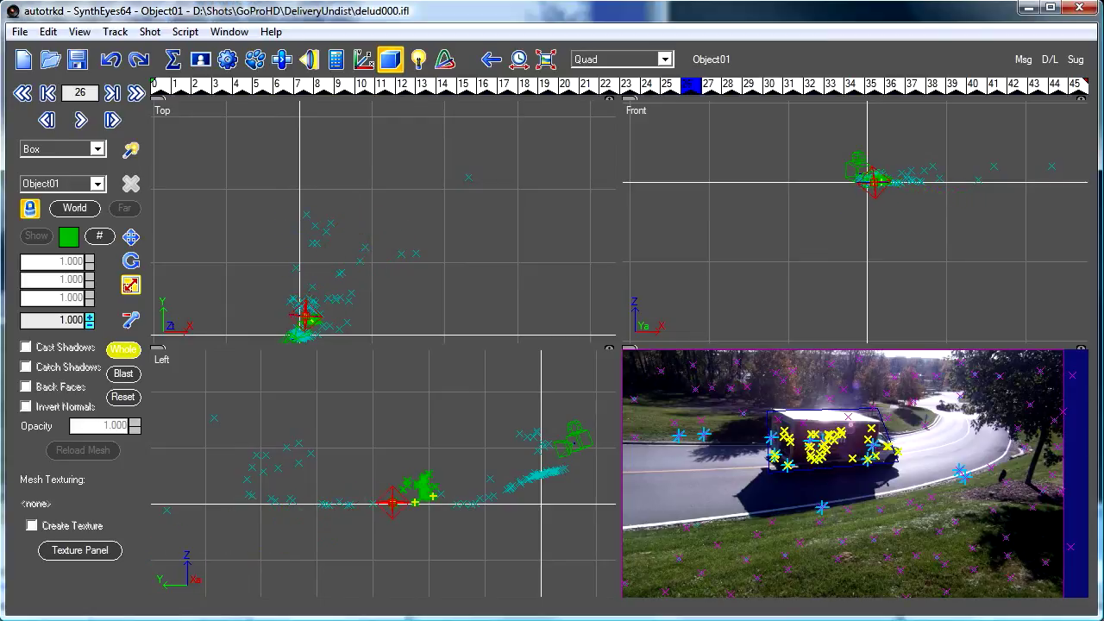
pyautogui.moveTo(90, 320); pyautogui.dragTo(90, 313)
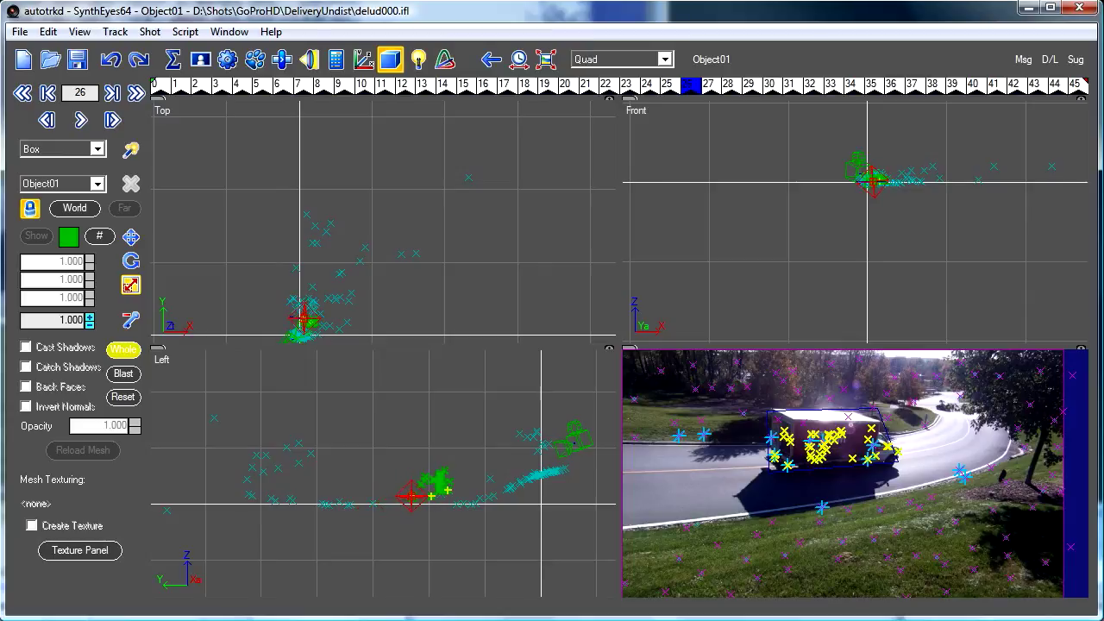
# Scrub back to frame 0 and inspect the truck's height above the ground and its front wheel's contact with the road
pyautogui.scroll(4, 432, 488)
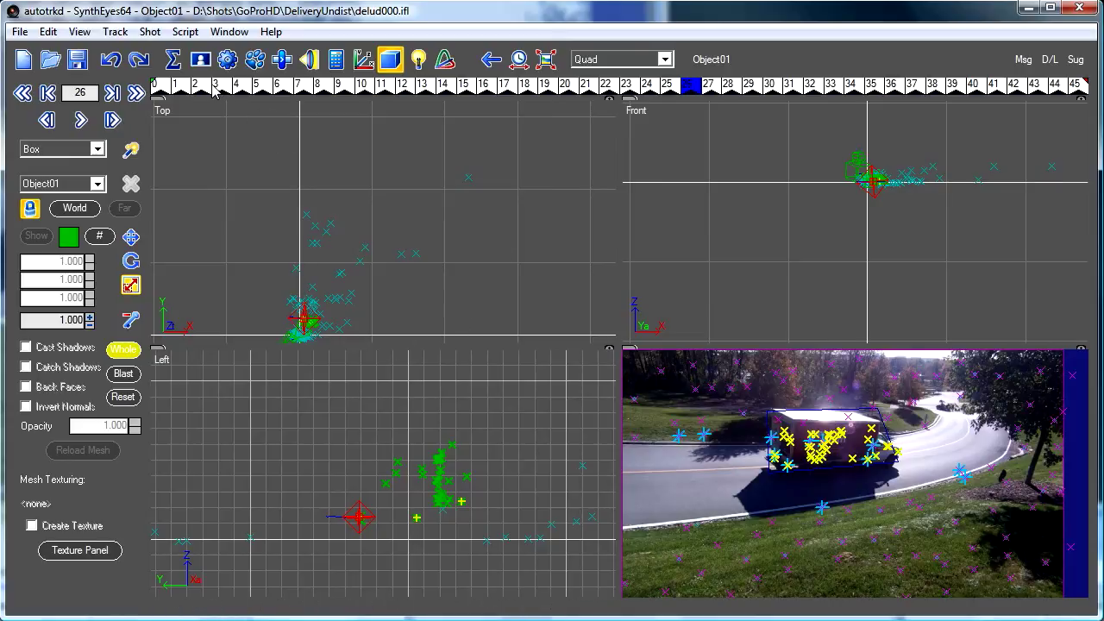
pyautogui.moveTo(208, 91); pyautogui.dragTo(106, 116)
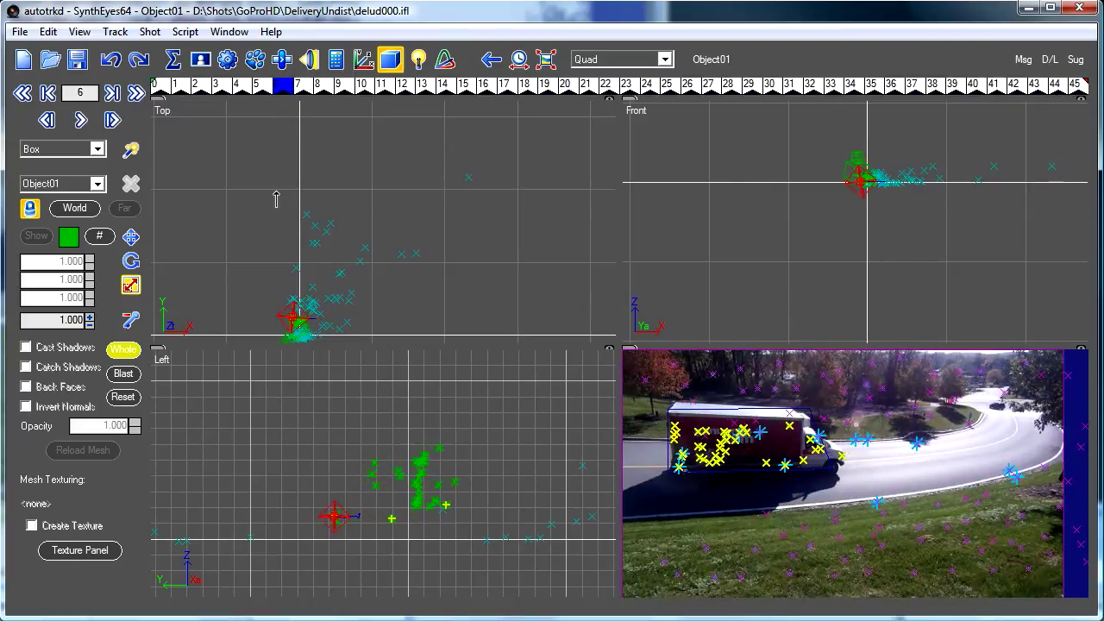
pyautogui.moveTo(263, 198); pyautogui.dragTo(154, 182)
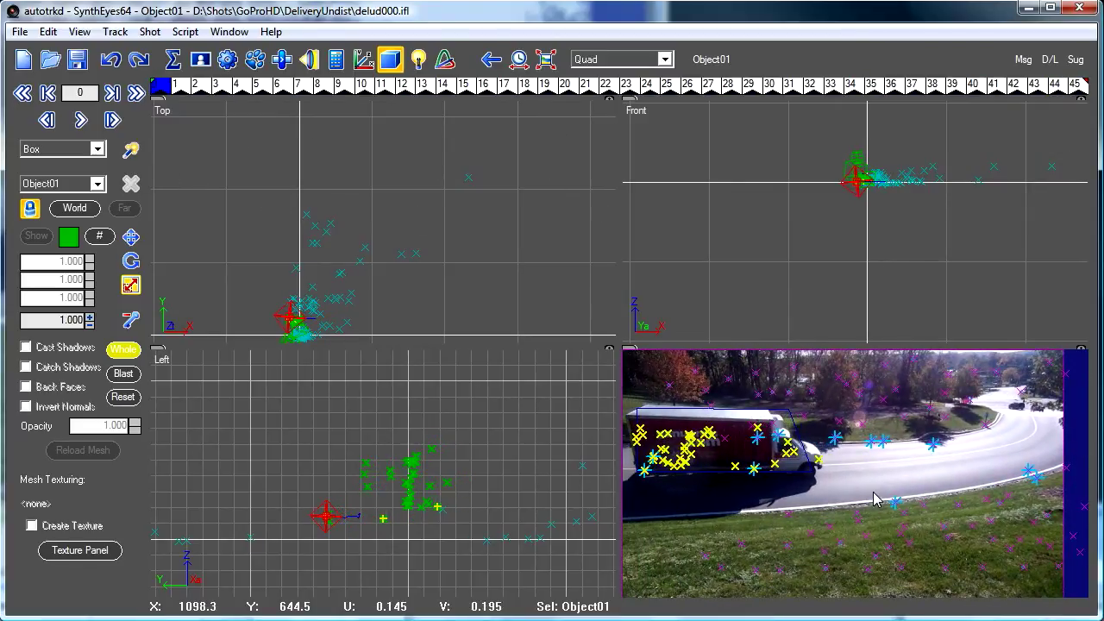
pyautogui.scroll(3, 837, 481)
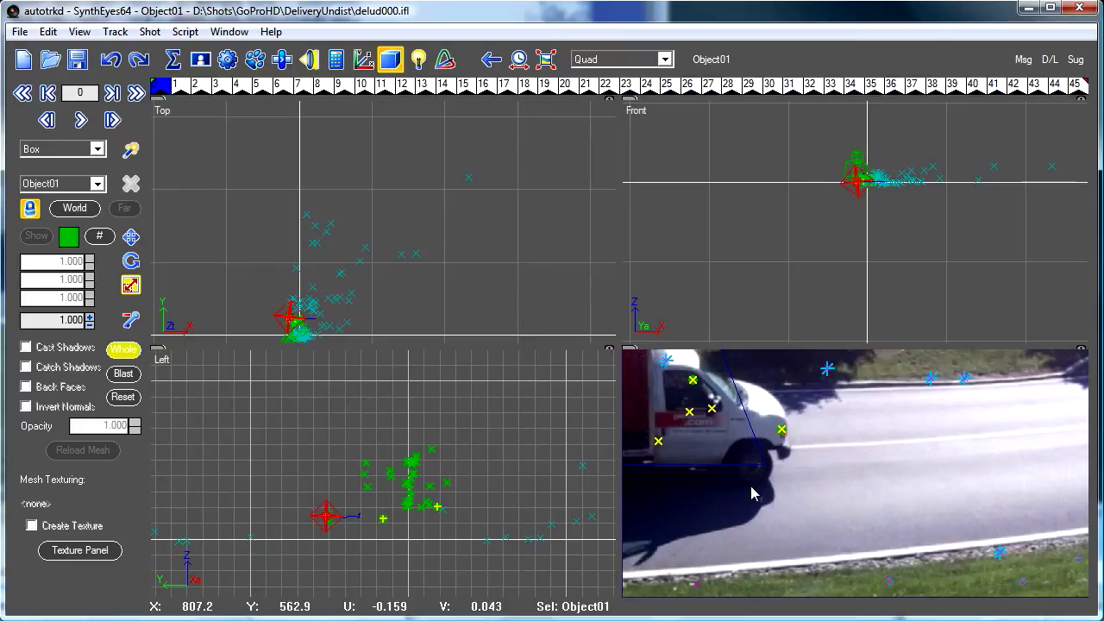